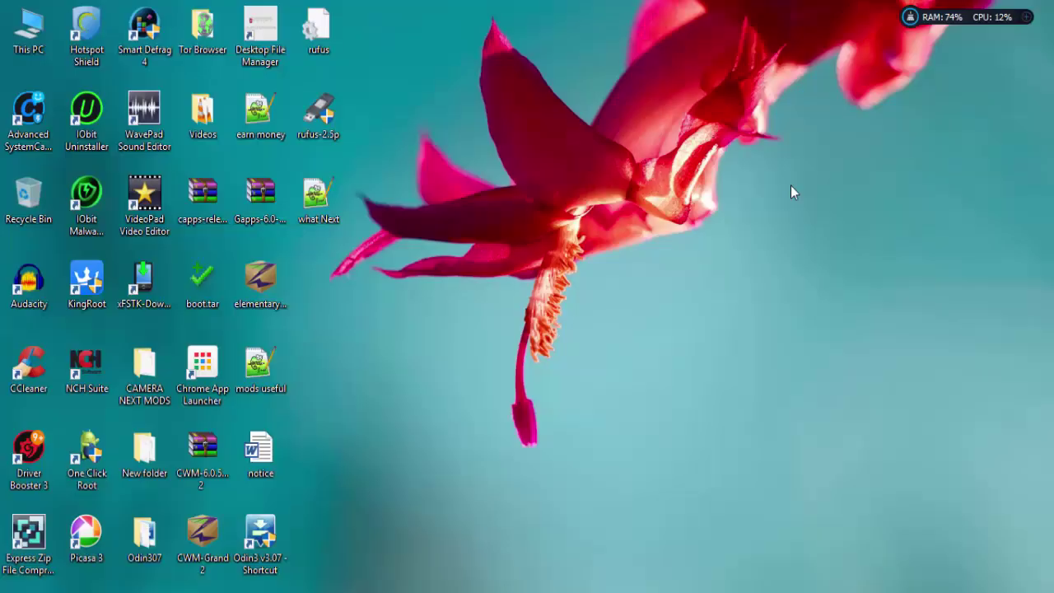
Refresh the desktop, bring back the Core Prime folder window and reverse the folder-name sort
right_click(791, 187)
click(828, 234)
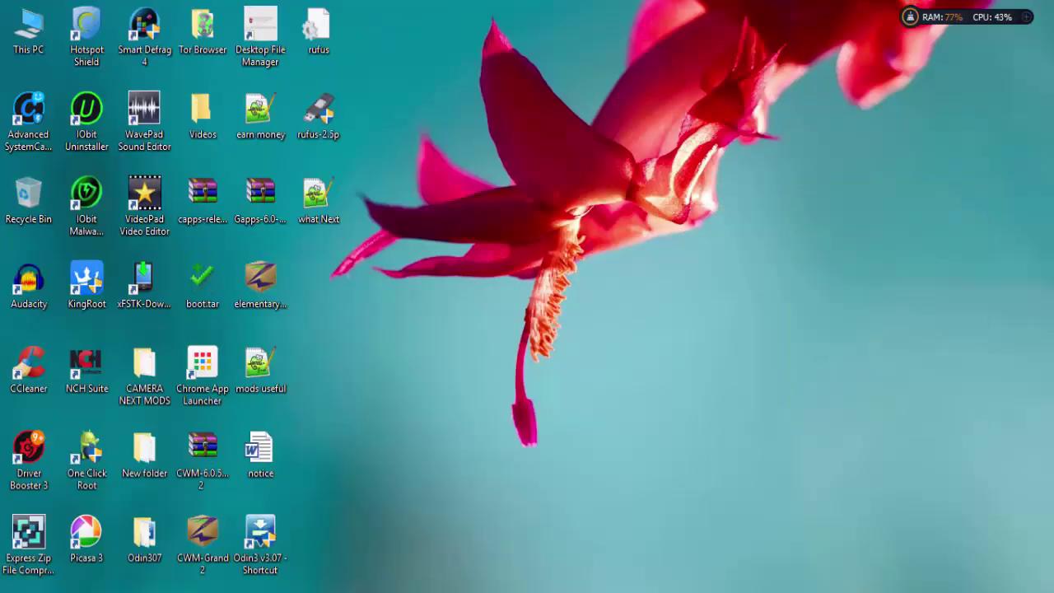
click(396, 589)
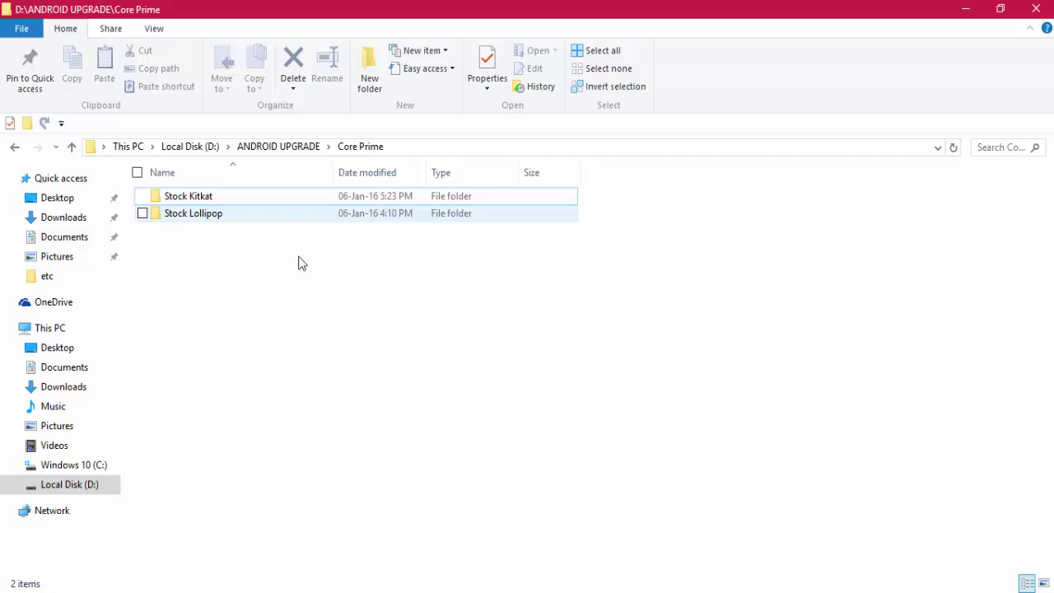
drag(303, 247, 306, 184)
click(306, 174)
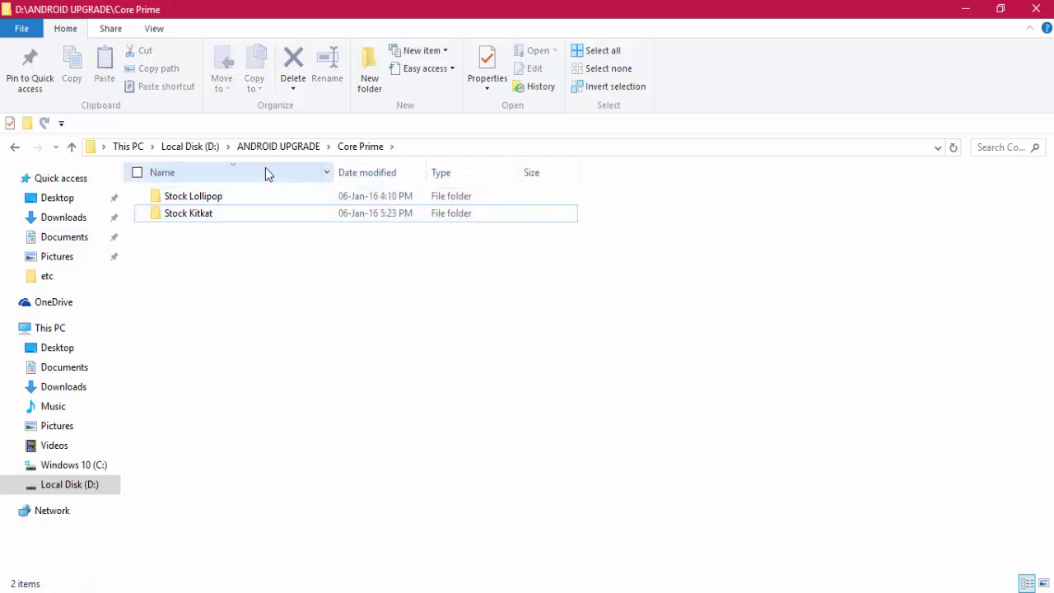
Open the Stock Kitkat folder and bring up the actions for its firmware ZIP archive
click(326, 174)
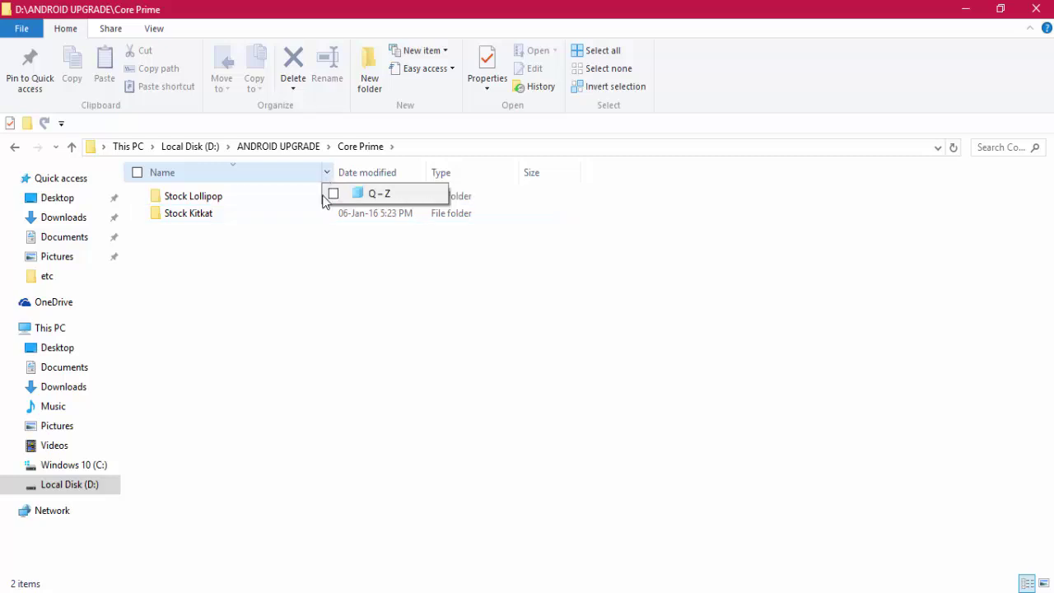
click(327, 236)
click(278, 202)
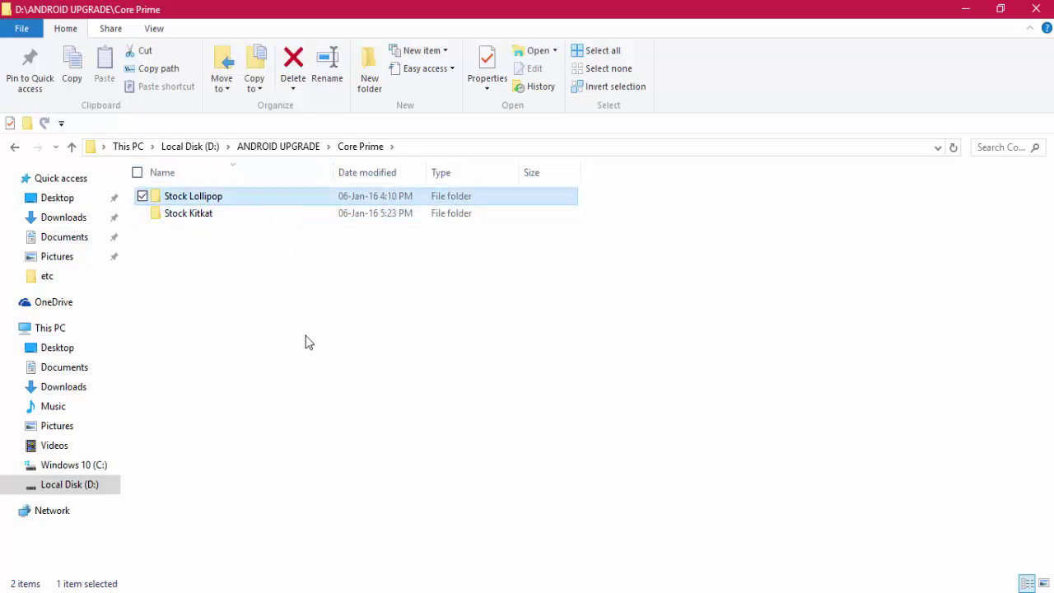
double_click(272, 218)
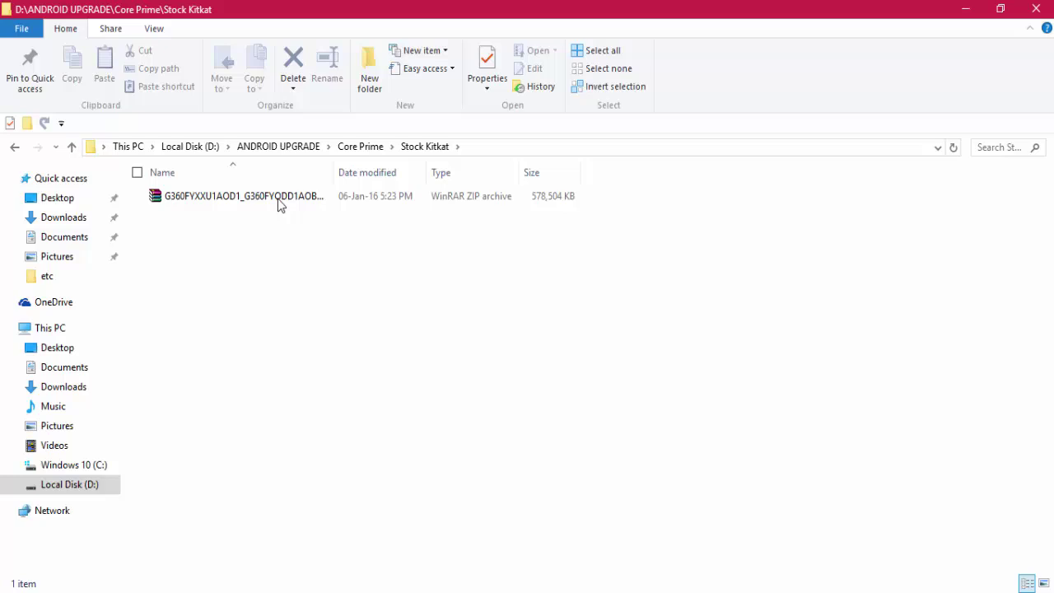
click(279, 204)
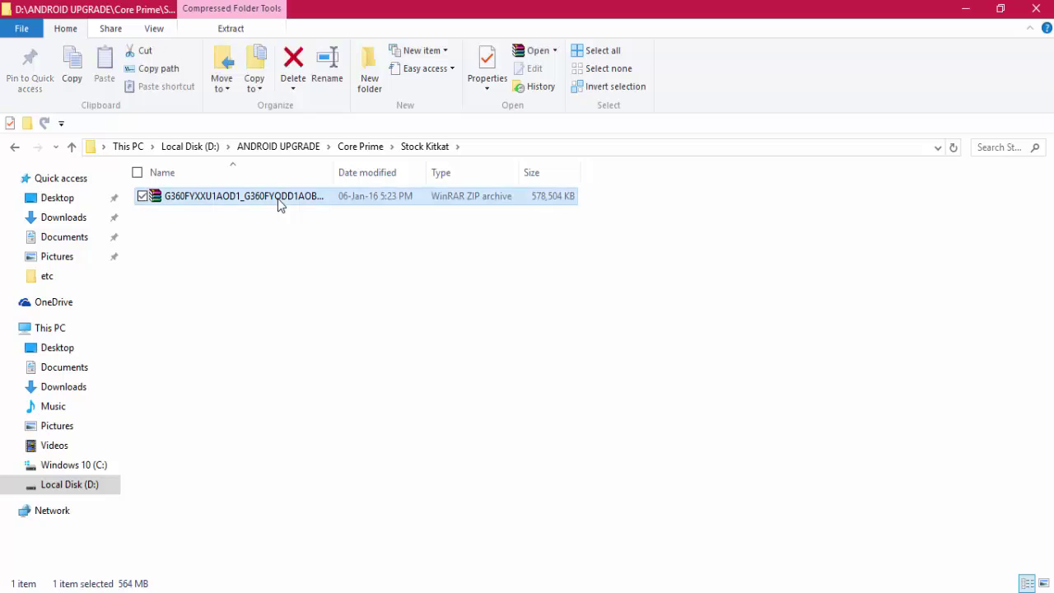
right_click(278, 199)
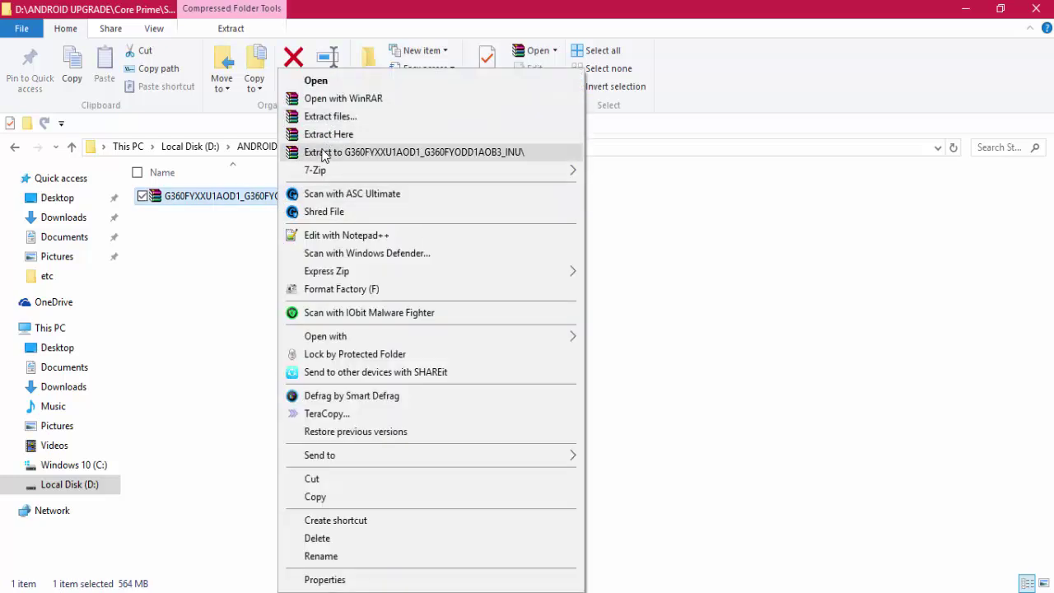
Extract the firmware ZIP into its own G360FYXXU1AOD1_G360FYODD1AOB3_INU folder with WinRAR
click(324, 153)
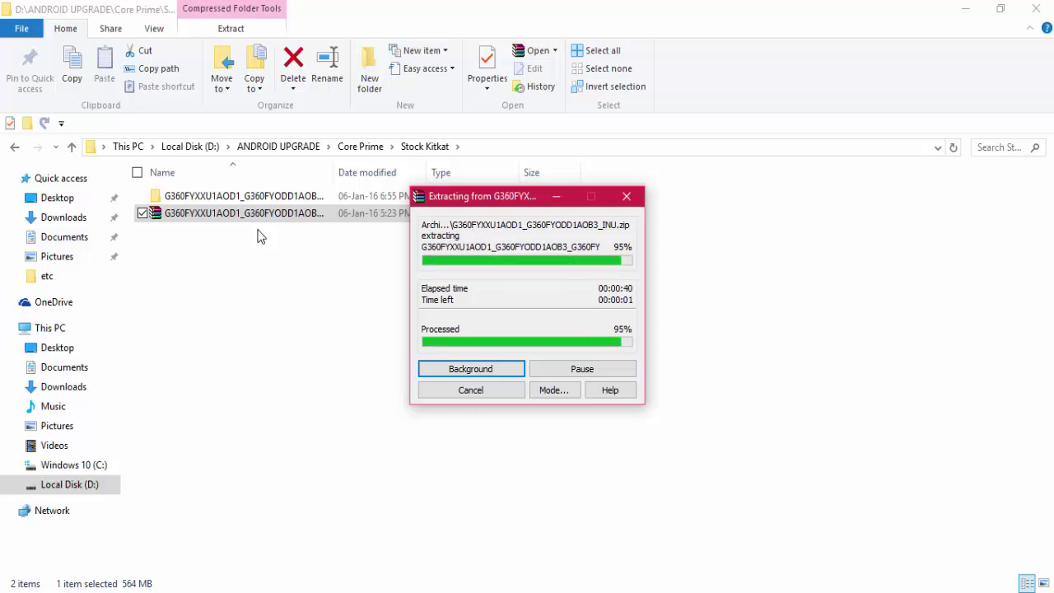
Move the MD5 firmware file out of the extracted folder into Stock Kitkat
click(272, 197)
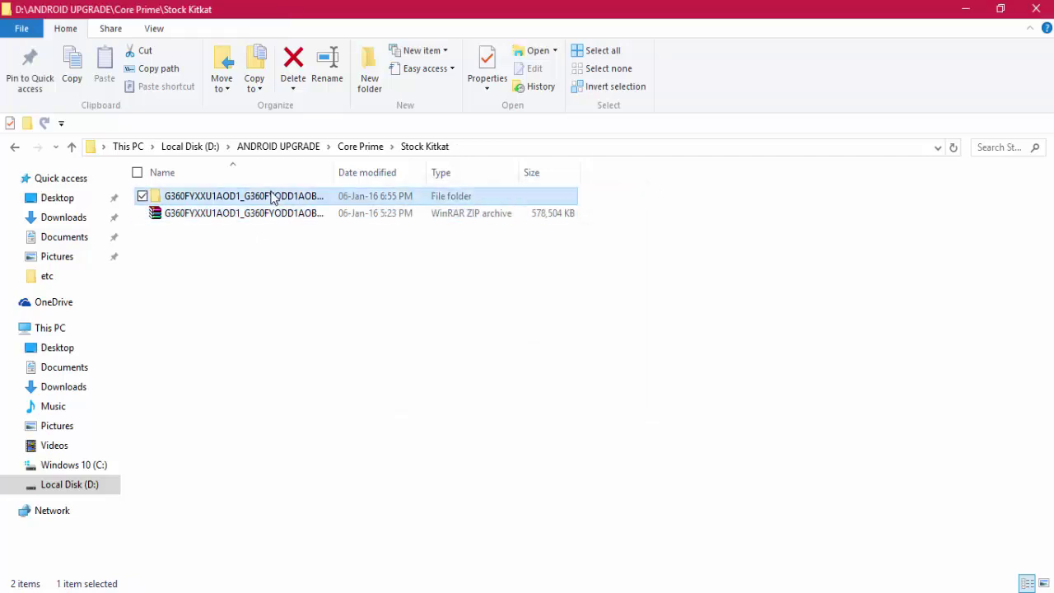
double_click(272, 197)
click(273, 200)
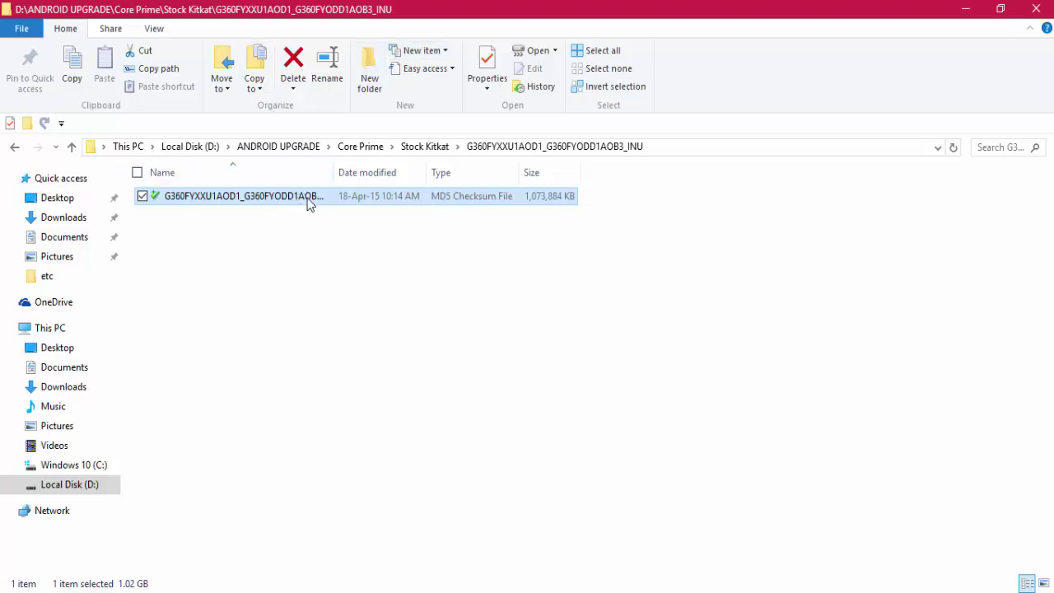
right_click(308, 203)
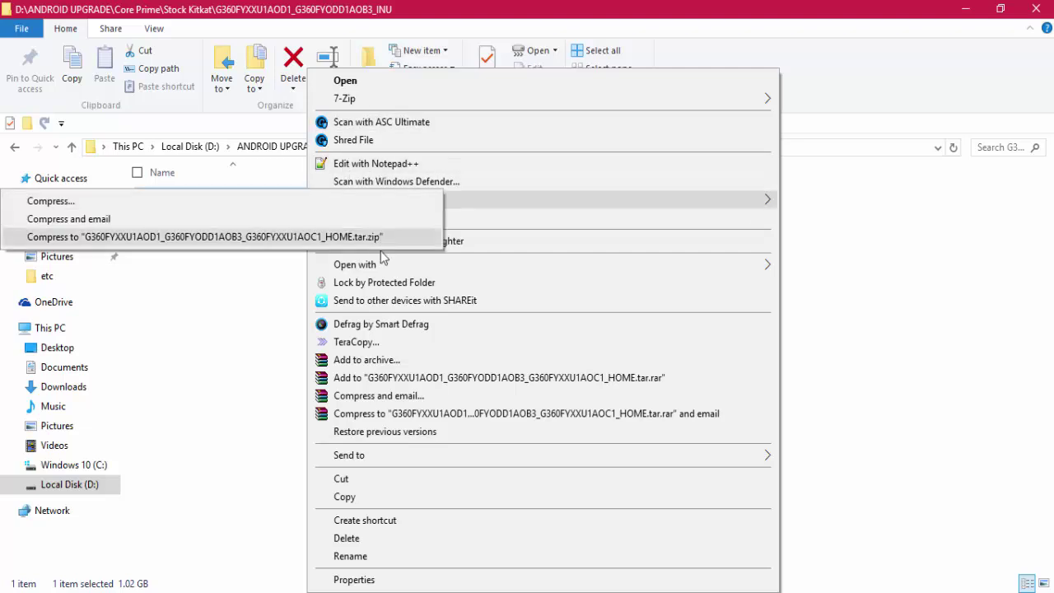
click(411, 479)
click(14, 148)
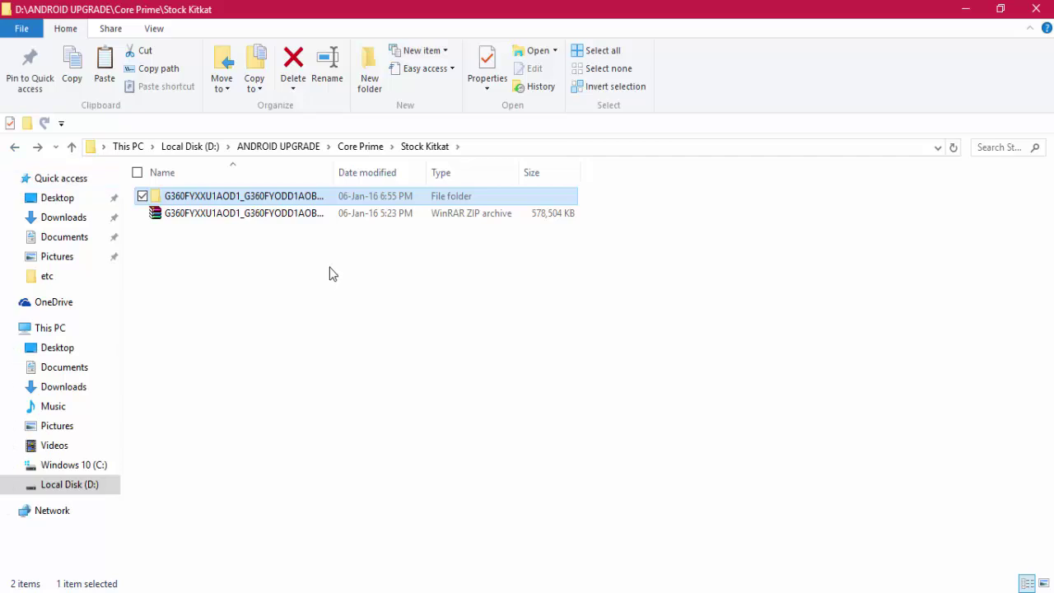
key(ctrl+v)
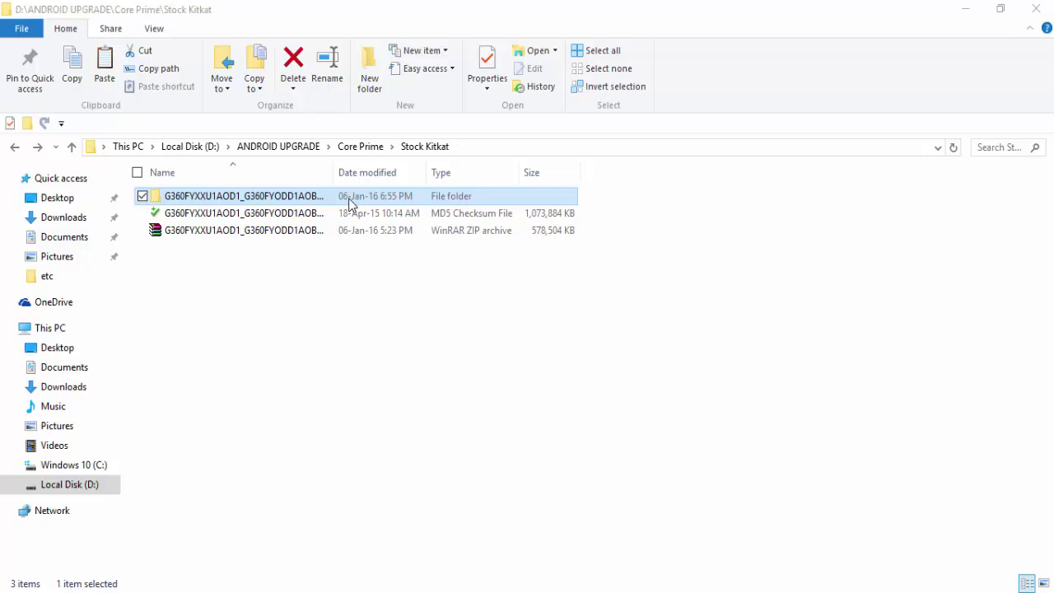
Permanently delete the extracted folder and minimize the Explorer window
key(shift+Delete)
key(Return)
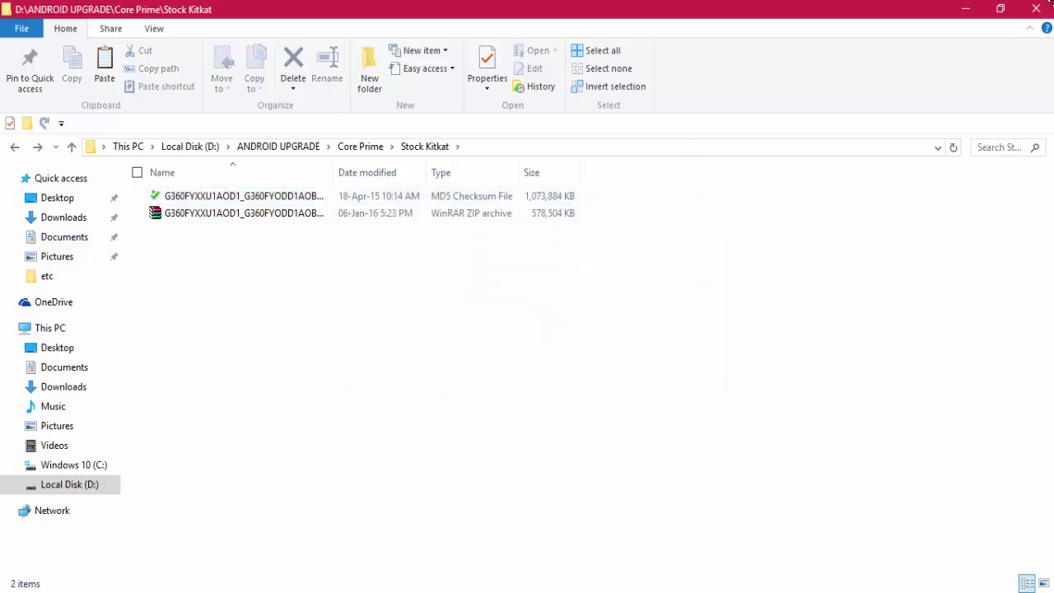
click(965, 9)
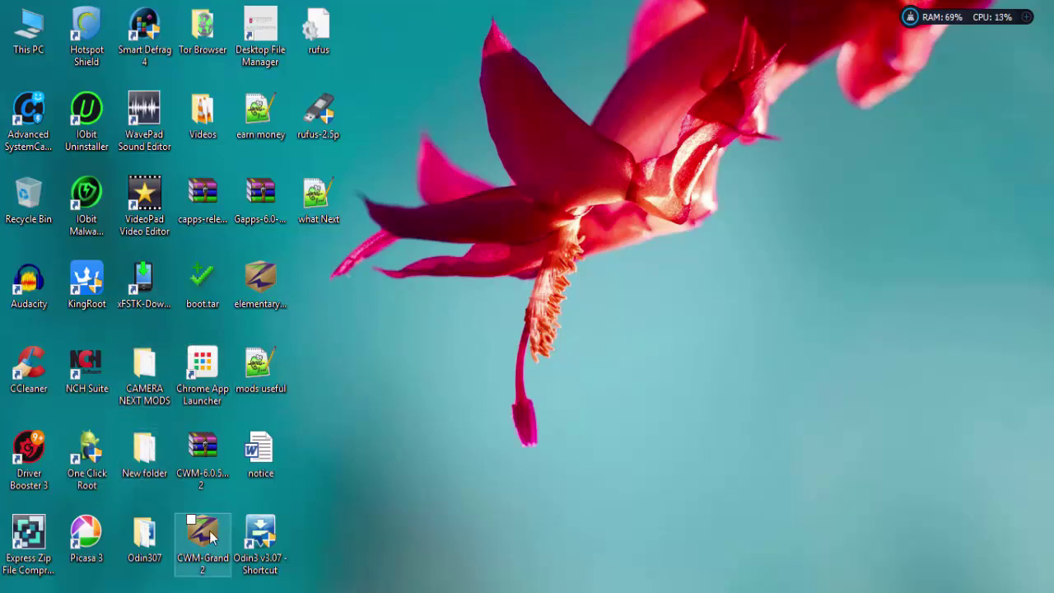
Launch Odin3 v3.07, tick the PDA slot and browse for its firmware file
double_click(260, 540)
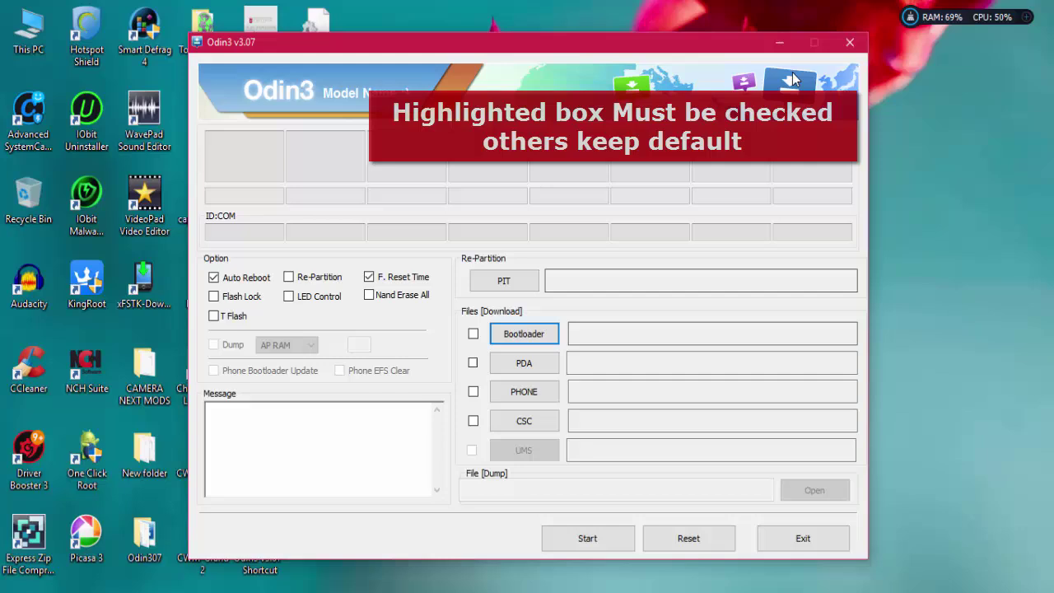
click(474, 363)
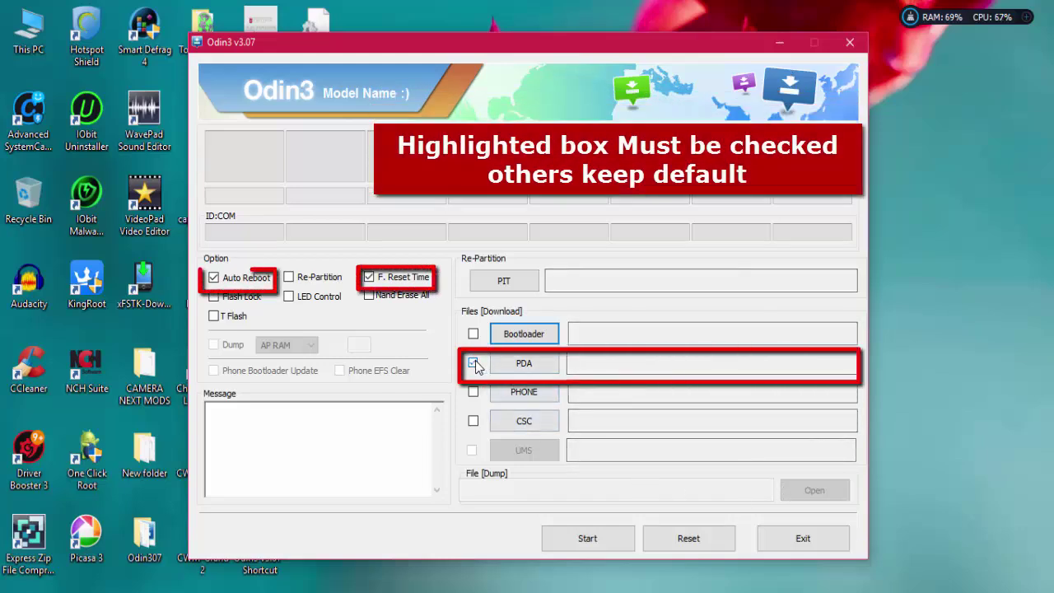
click(525, 366)
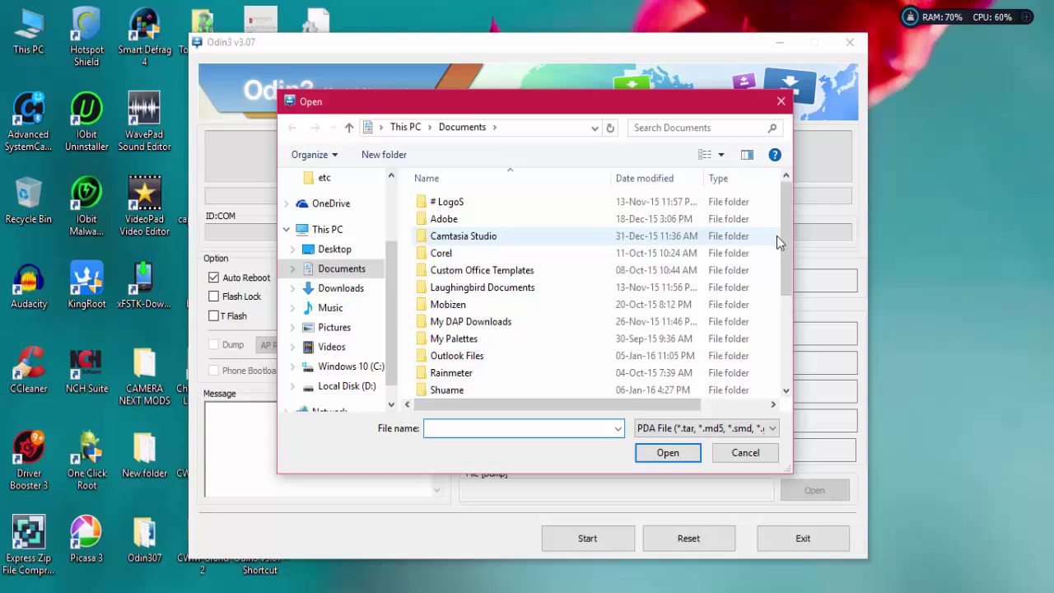
Load the .tar.md5 from D:\ANDROID UPGRADE\Core Prime\Stock Kitkat into the PDA slot
drag(786, 229, 795, 368)
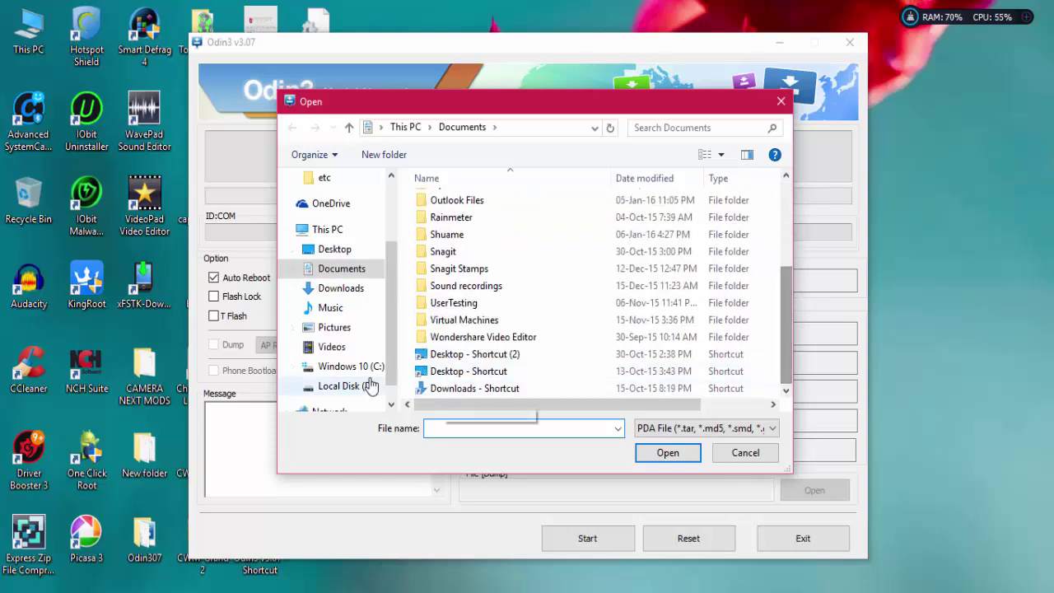
click(342, 385)
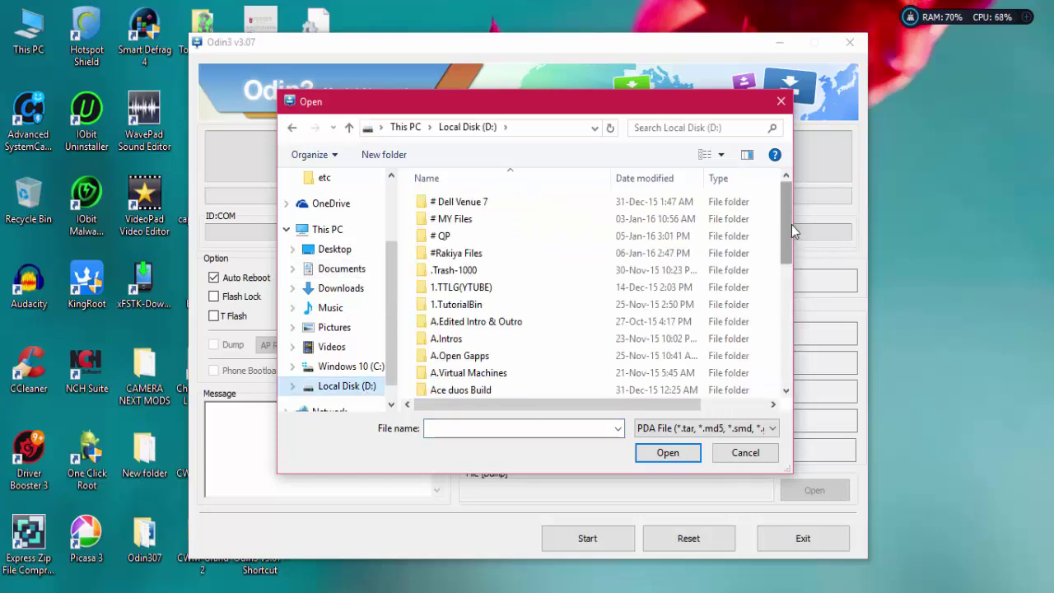
scroll(791, 226, down, 4)
key(super+Up)
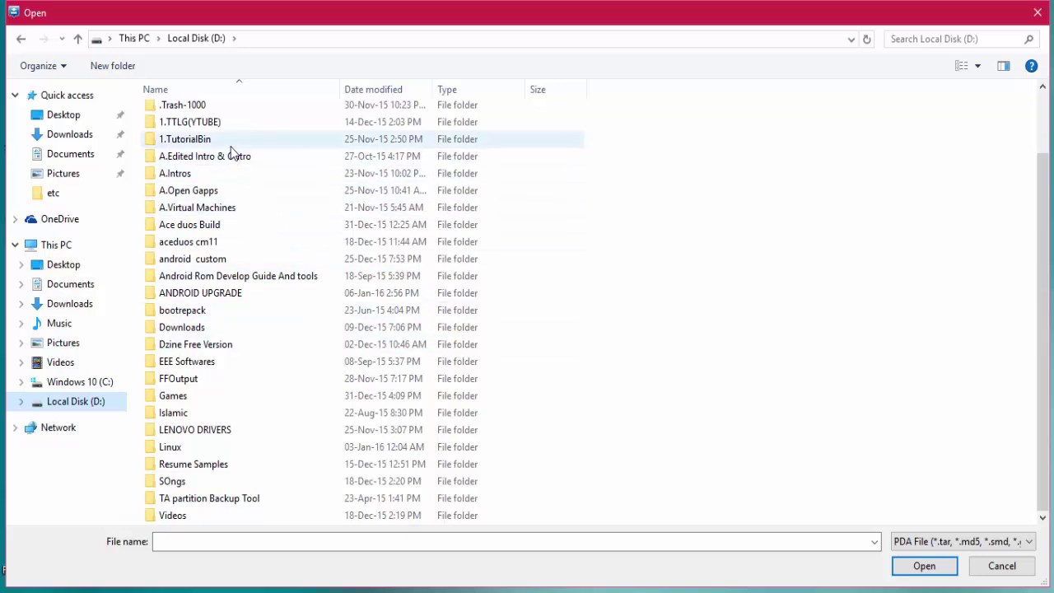
double_click(244, 292)
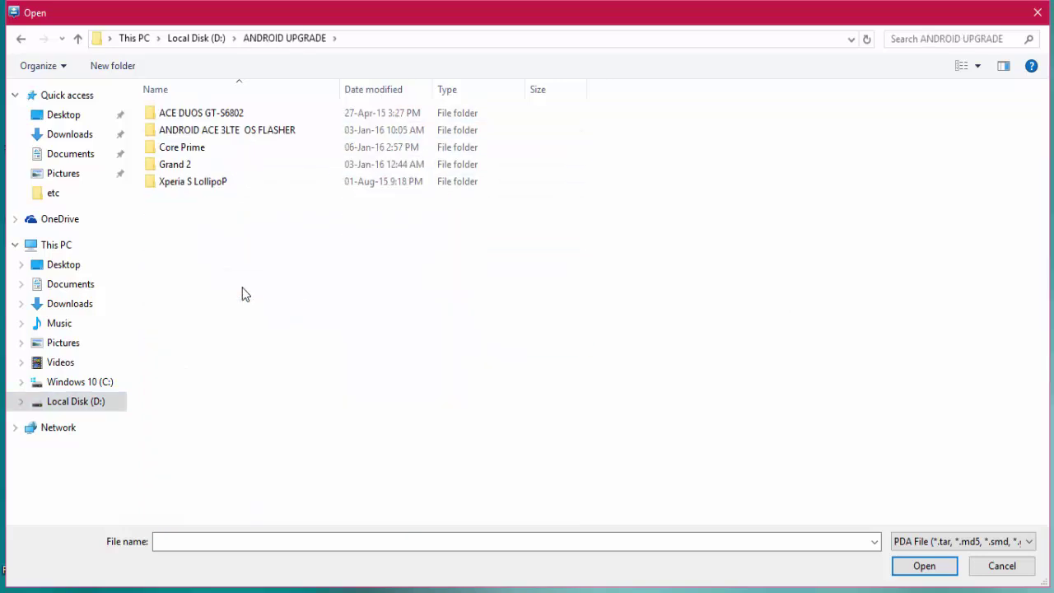
double_click(259, 146)
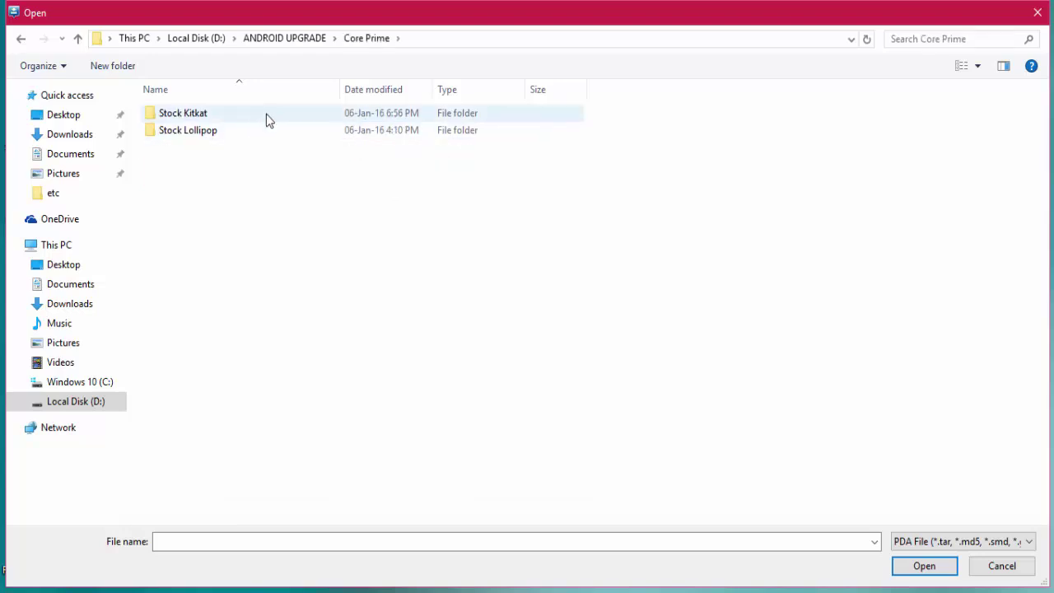
double_click(266, 113)
double_click(266, 115)
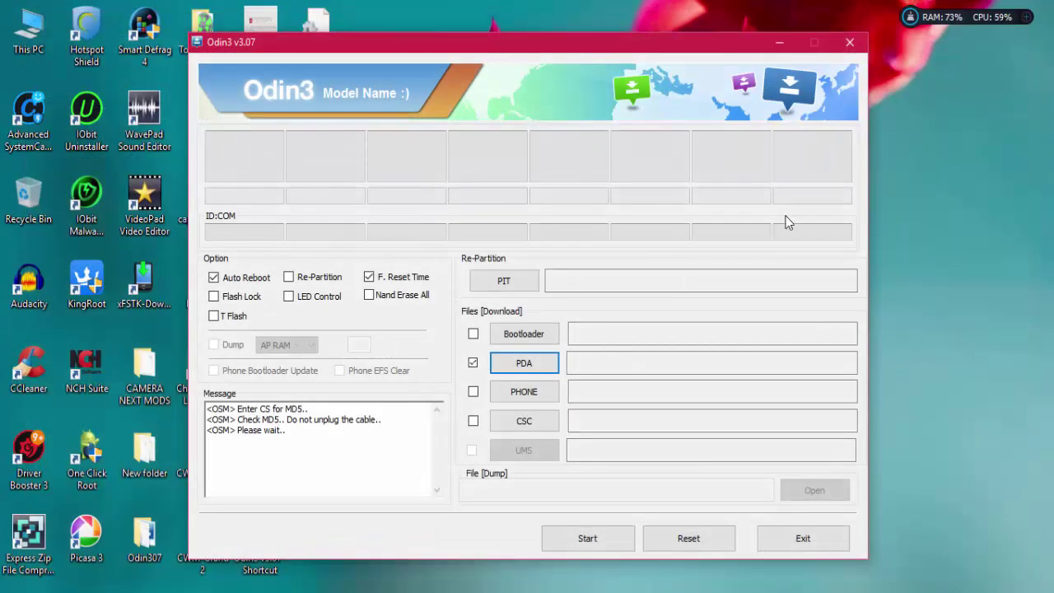
Refresh the desktop and close a window with Alt+F4 while the MD5 check completes
right_click(923, 169)
click(937, 217)
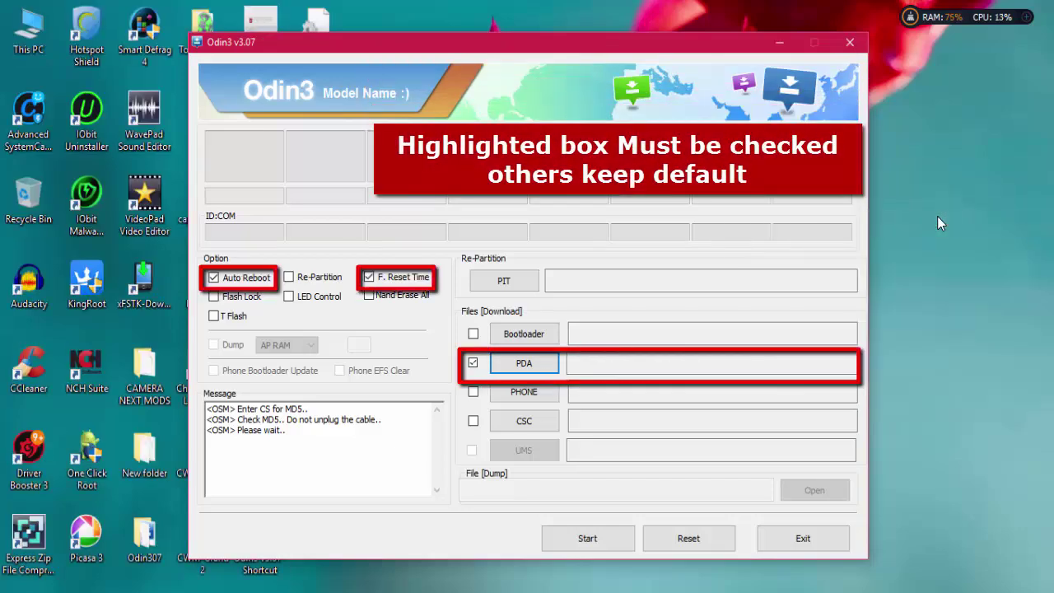
key(alt+F4)
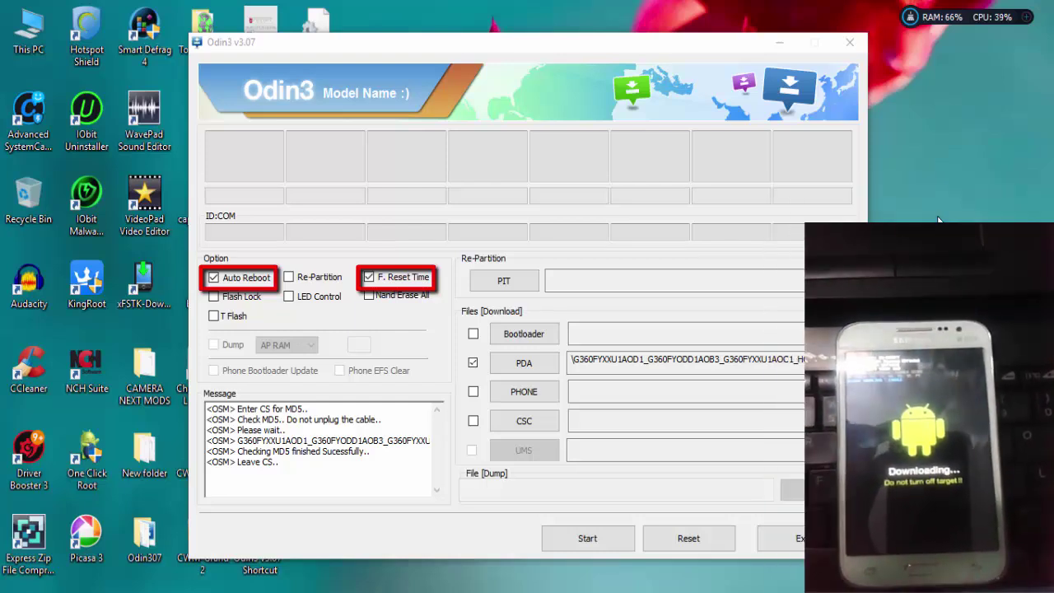
Start flashing the KitKat firmware to the phone connected on COM4
click(611, 538)
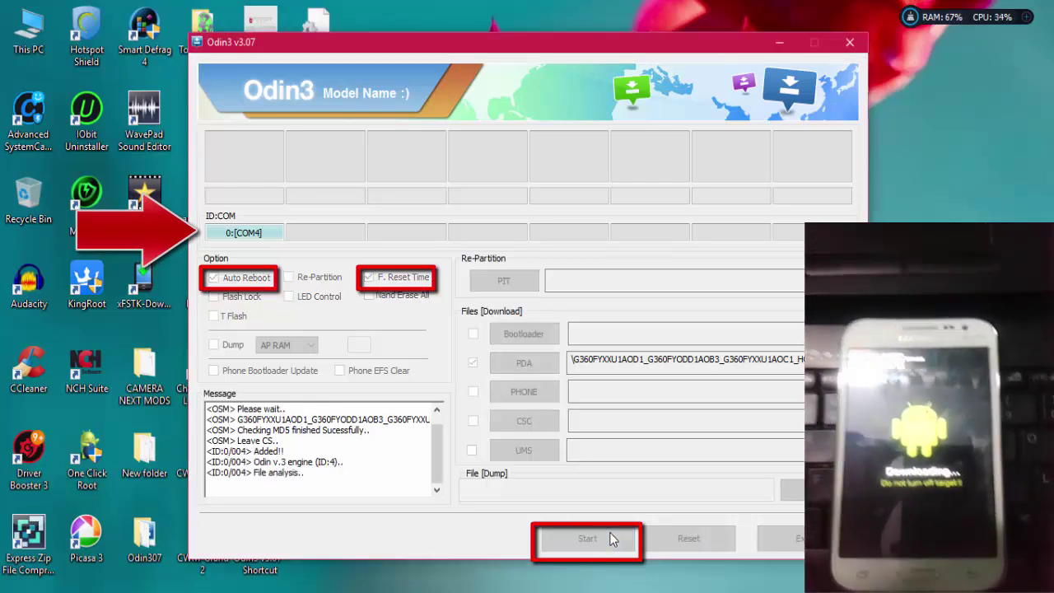